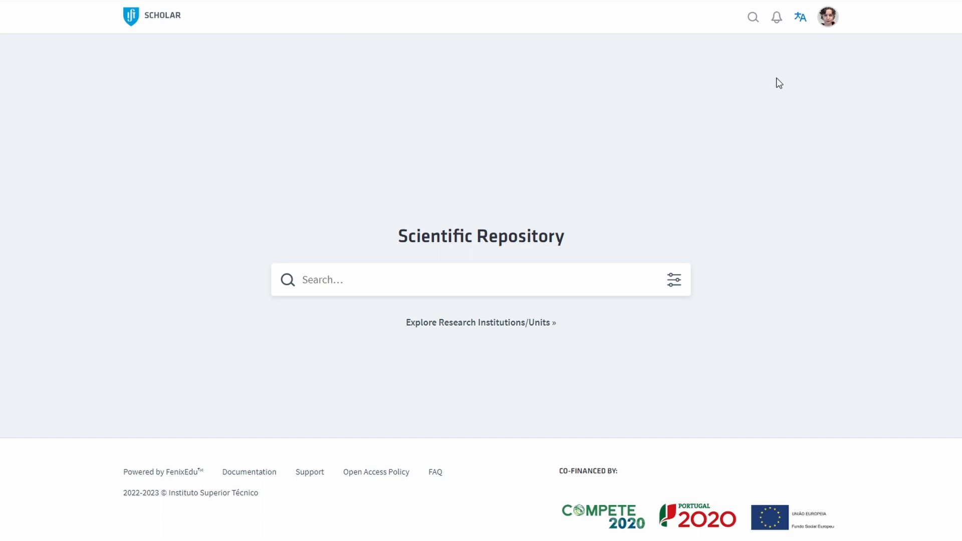
Open the list of detected duplicate publications from the account's tasks.
click(826, 20)
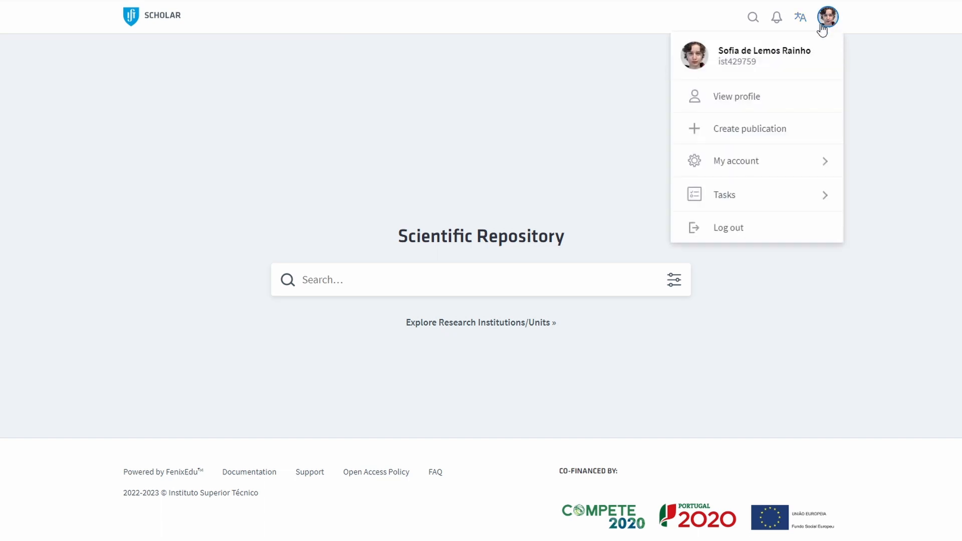
click(747, 191)
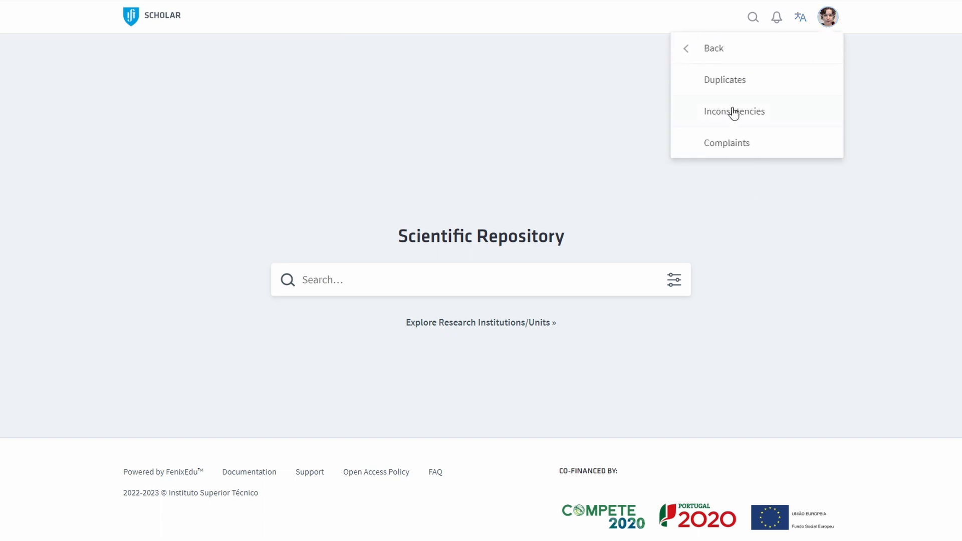
click(733, 86)
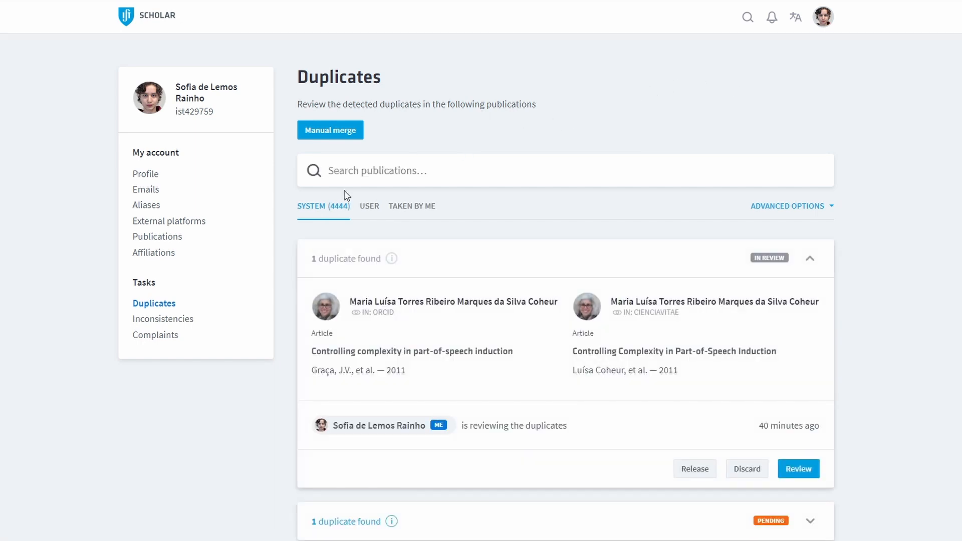
Search the system duplicates for "Towards concurrent type theory." and discard the false duplicate match.
drag(287, 215, 352, 210)
text(Towards concurrent type theory.)
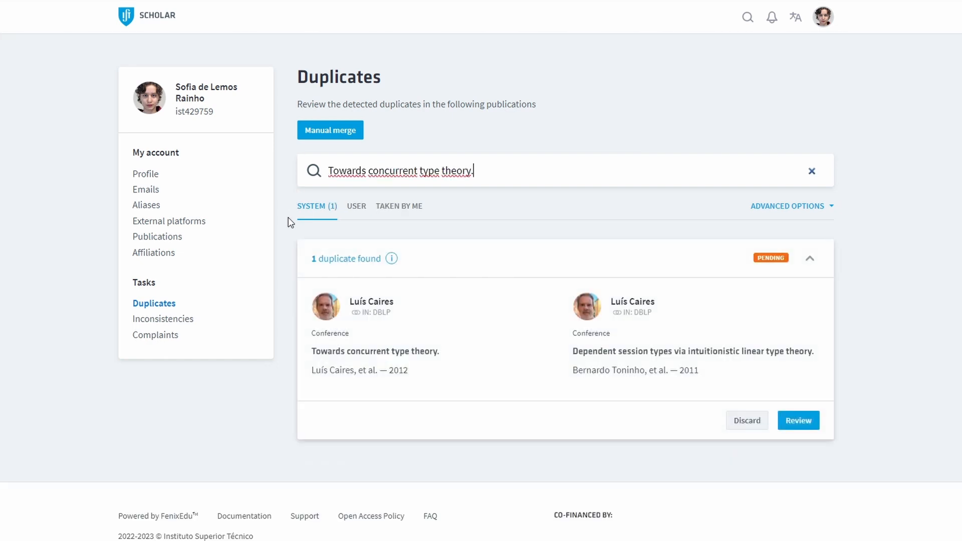
scroll(290, 233, down, 1)
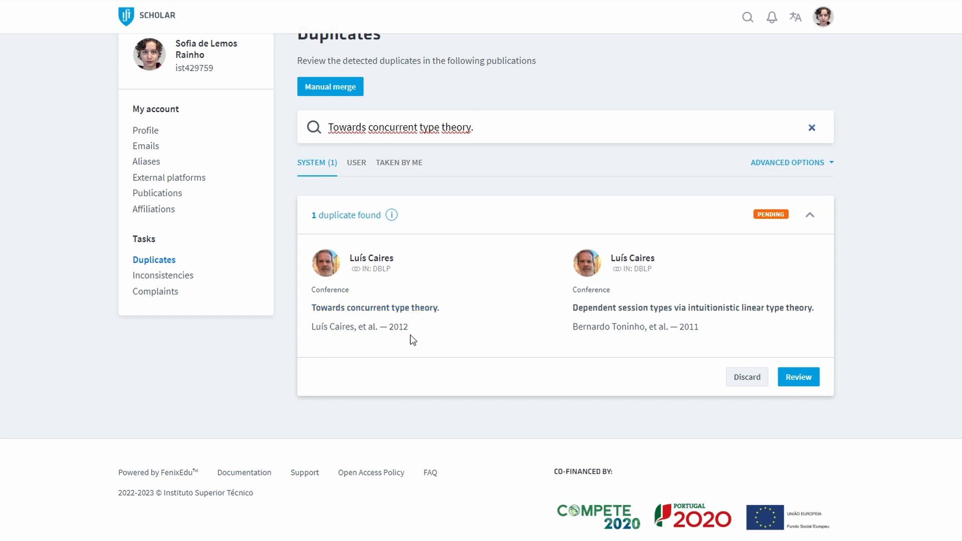
click(756, 382)
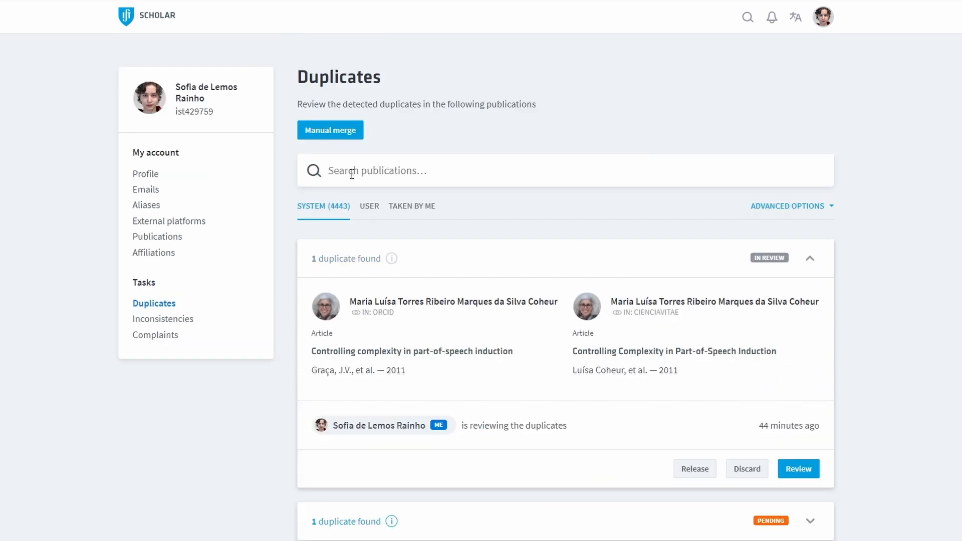
Search the duplicates for "Controlling complexity in part-of-speech induction" and start reviewing that pair.
text(Controlling complexity in part-of-speech induction)
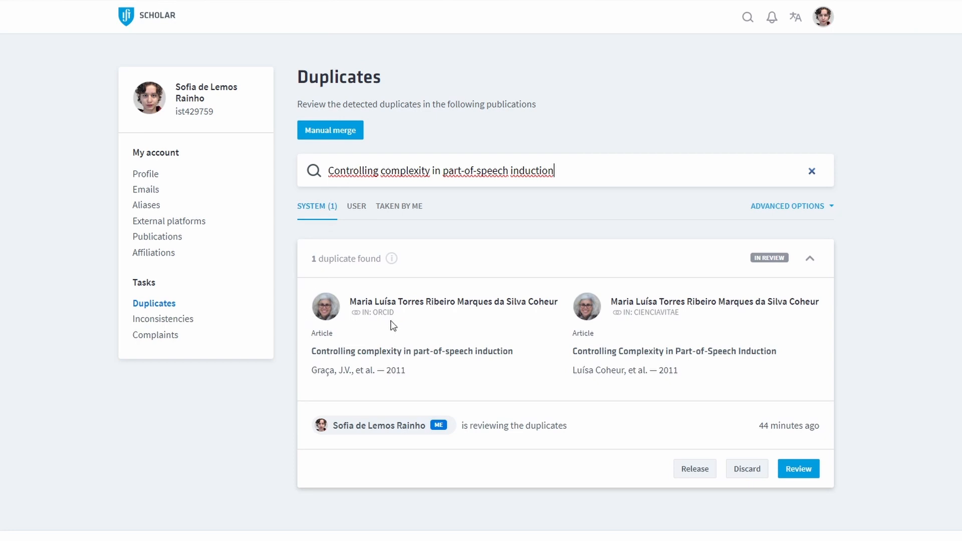
double_click(644, 312)
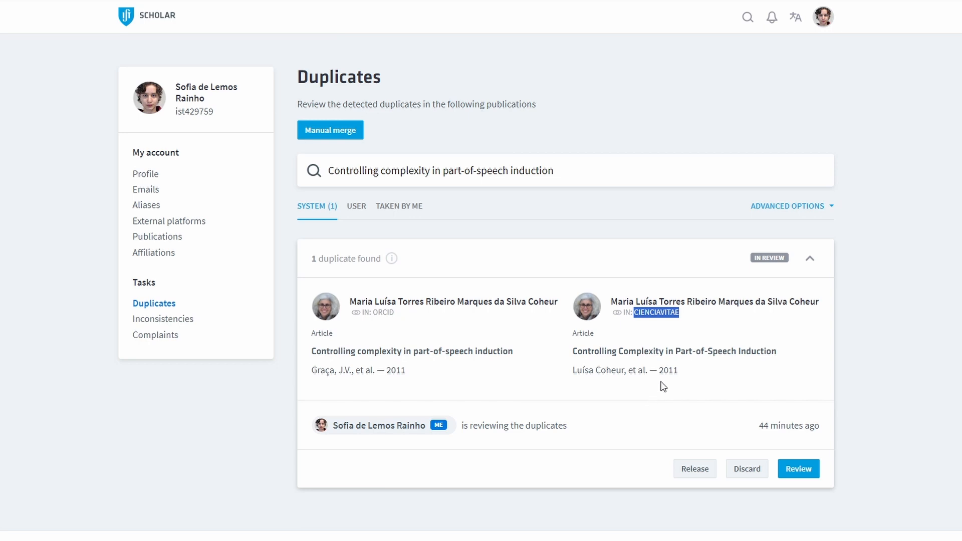
click(797, 469)
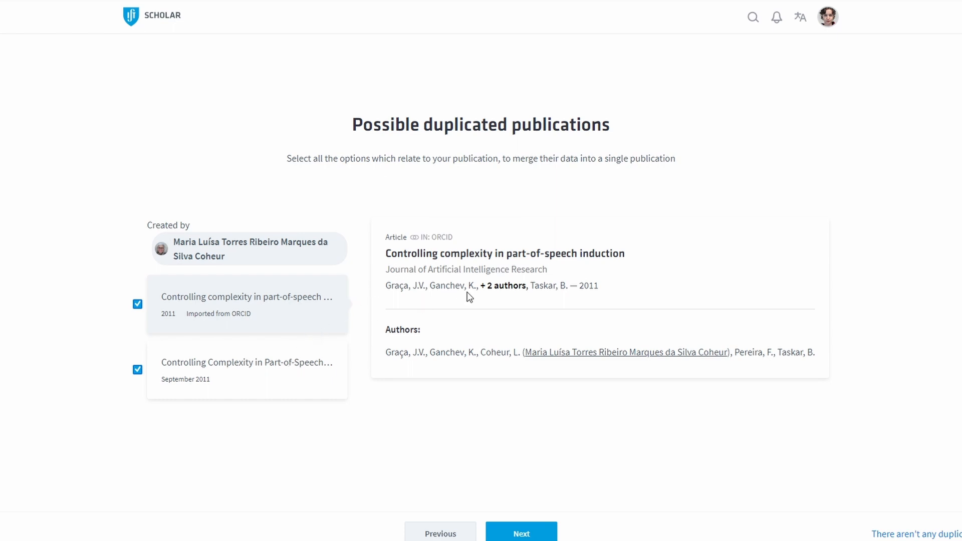
Compare the authors and journal of both records, keep both selected as duplicates, and proceed to merging them.
click(502, 287)
click(285, 370)
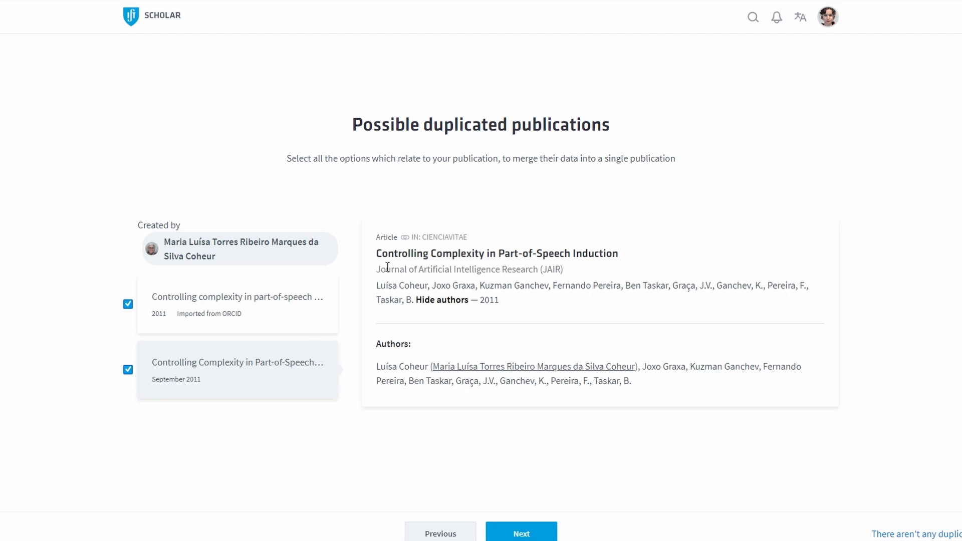
drag(375, 270, 474, 271)
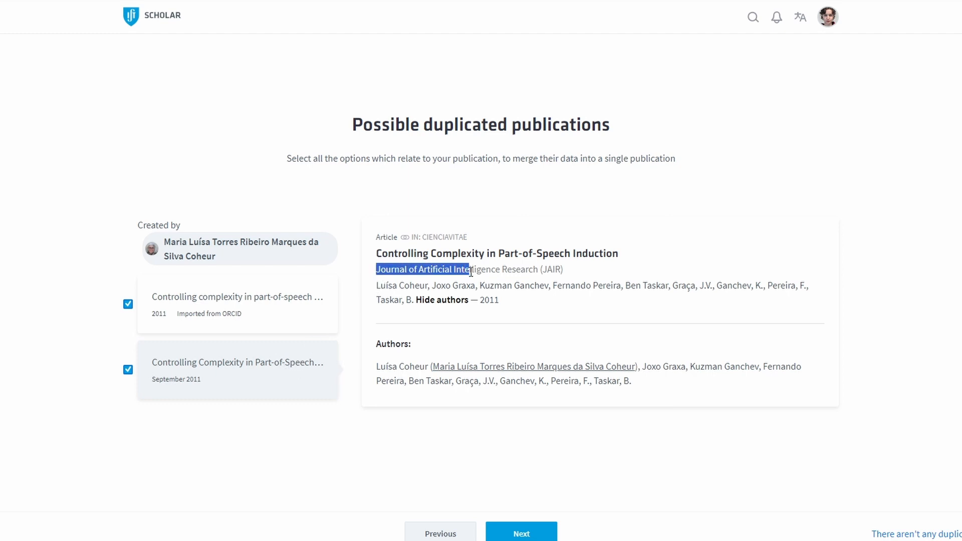
click(526, 534)
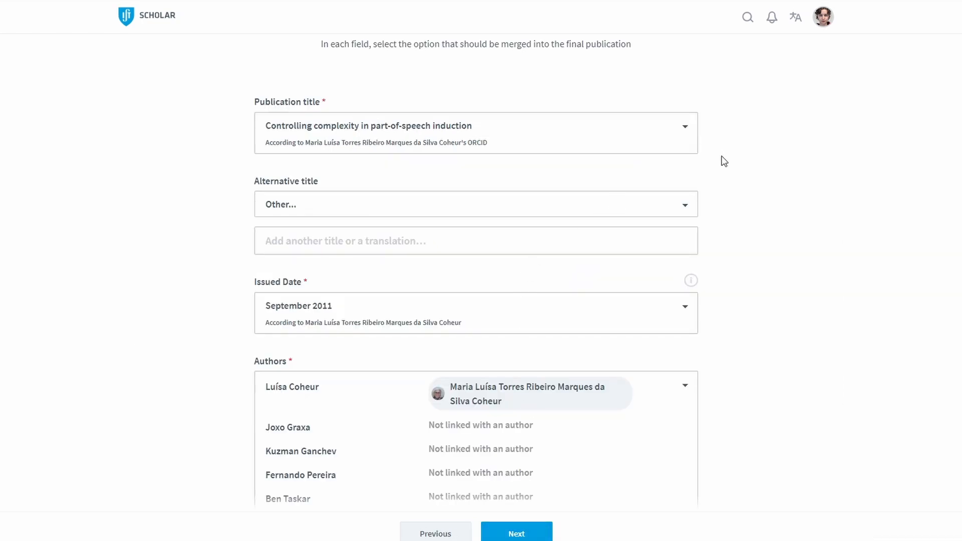
Choose the ORCID version "Controlling complexity in part-of-speech induction" as the merged publication's title.
scroll(722, 156, up, 2)
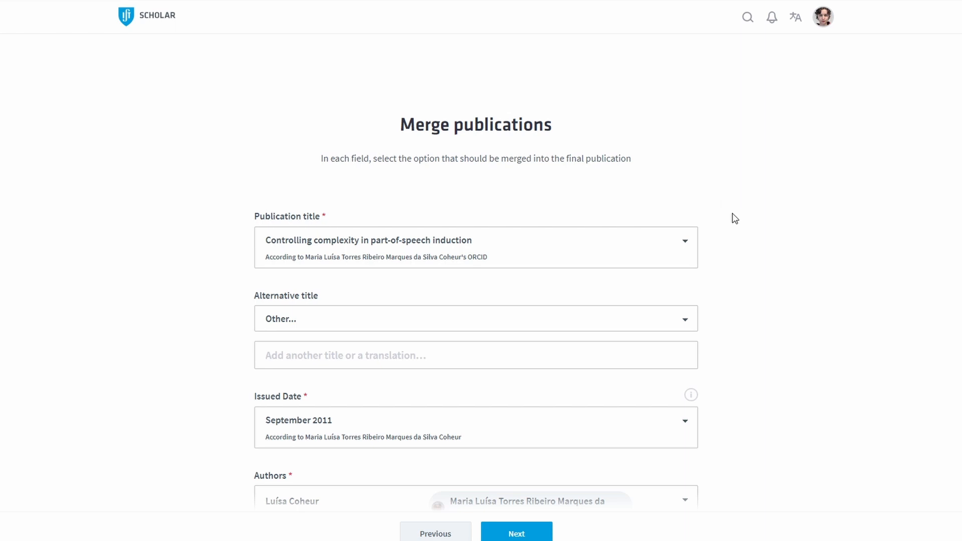
scroll(735, 219, down, 1)
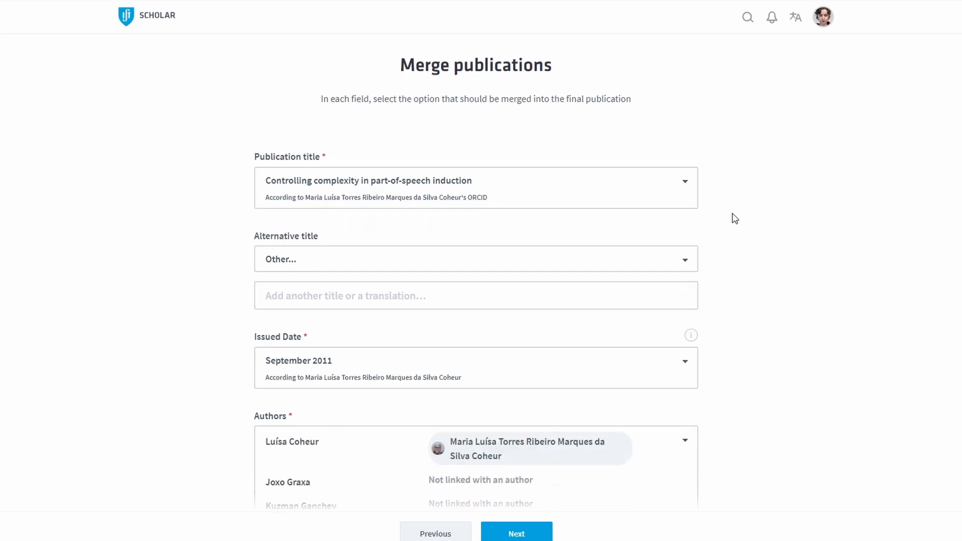
scroll(735, 218, down, 1)
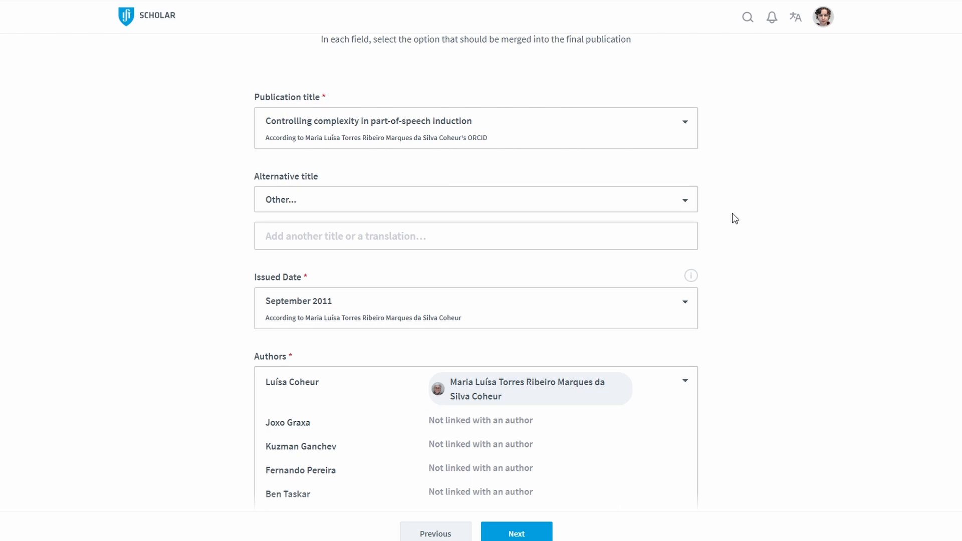
click(687, 134)
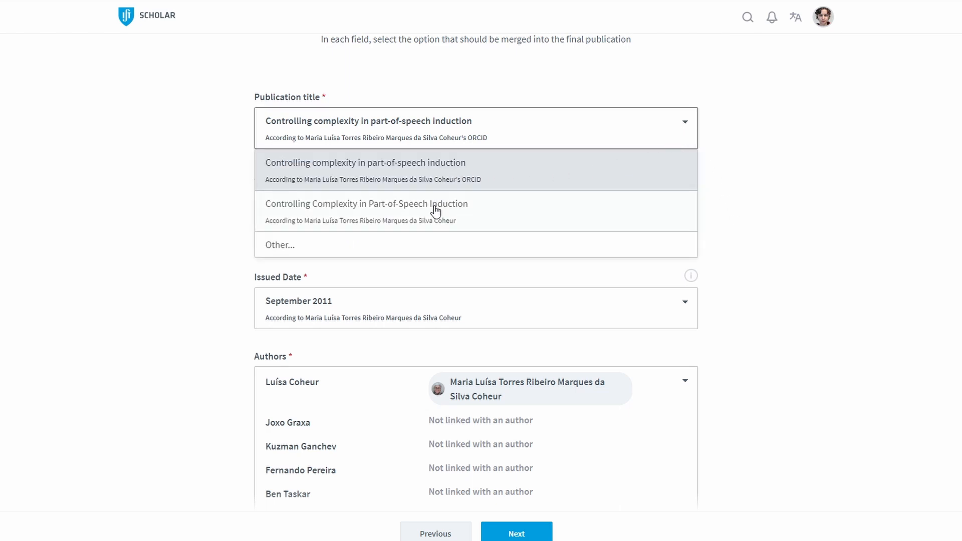
click(308, 163)
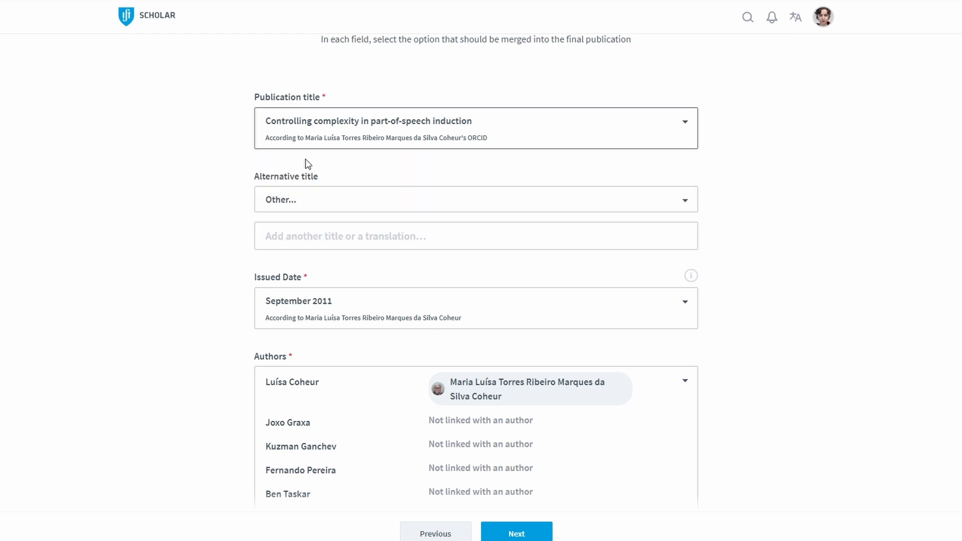
Check the issued date options and keep September 2011 for the merged publication.
scroll(217, 290, down, 3)
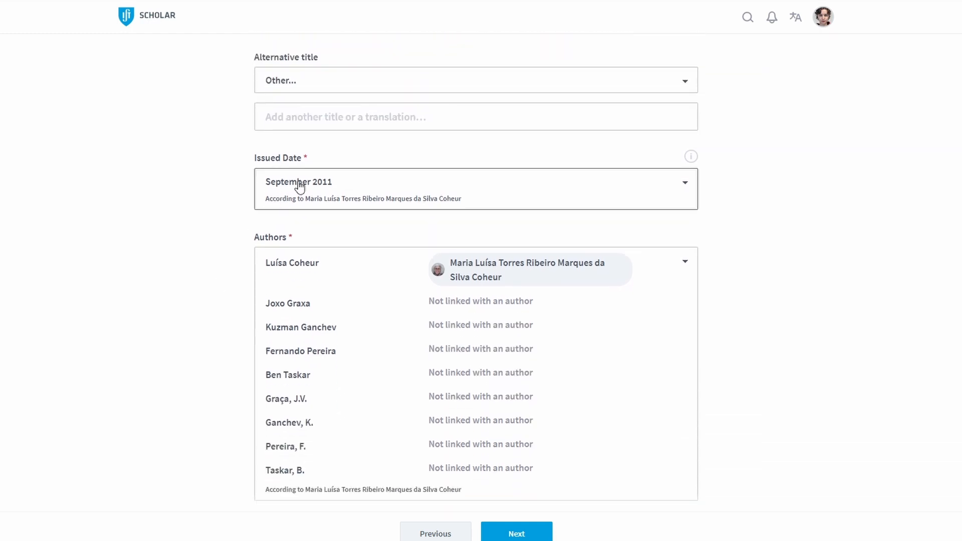
click(299, 186)
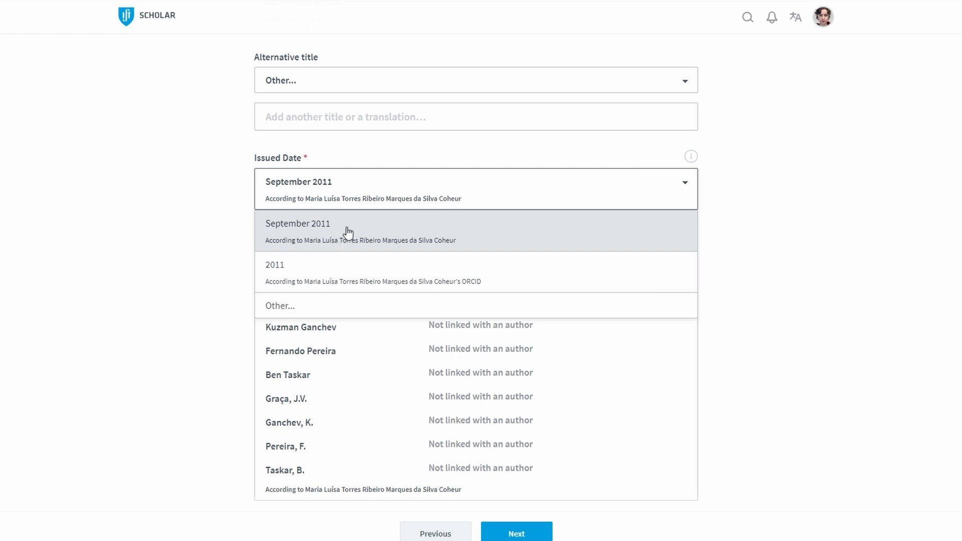
click(234, 226)
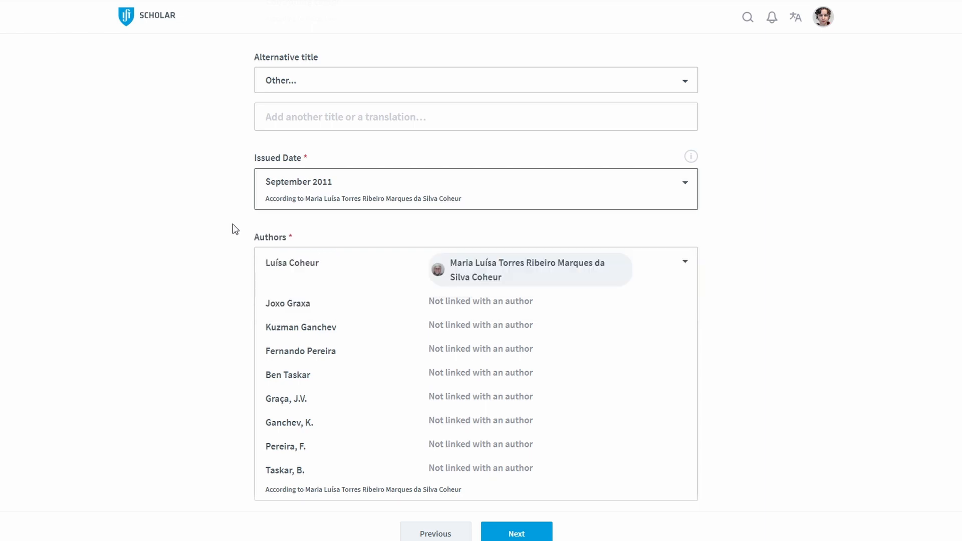
Check the authors against the article's PDF and choose the five-author list from ORCID for the merged publication.
scroll(235, 229, down, 4)
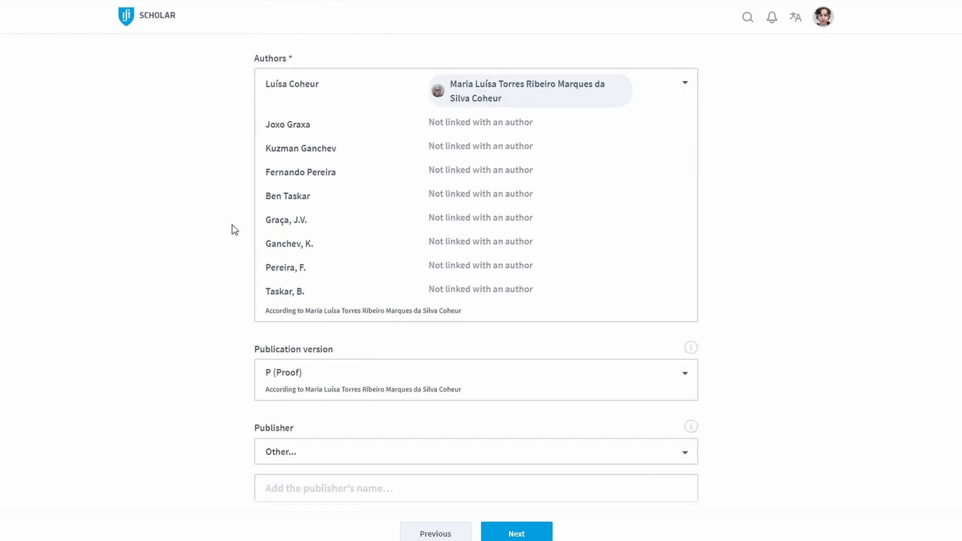
drag(253, 58, 299, 63)
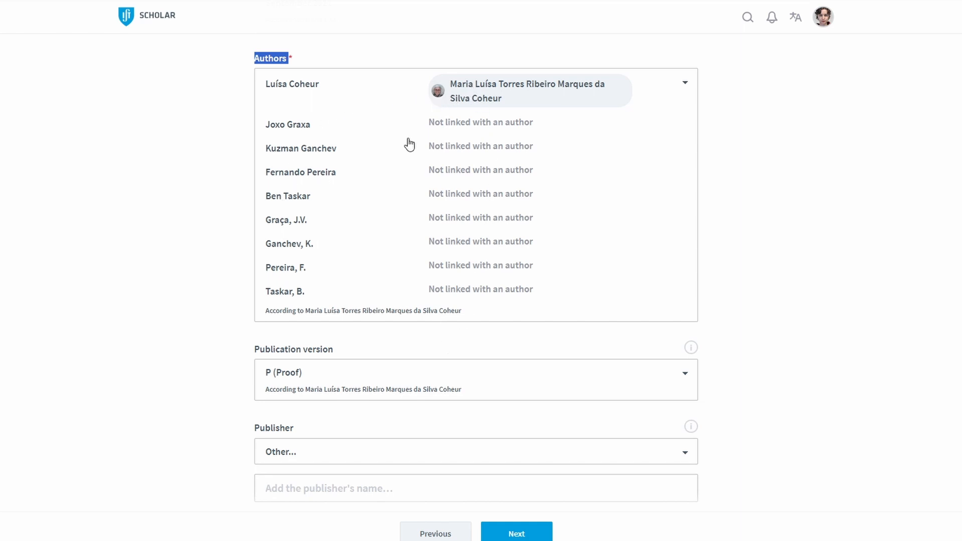
click(687, 84)
scroll(673, 120, down, 4)
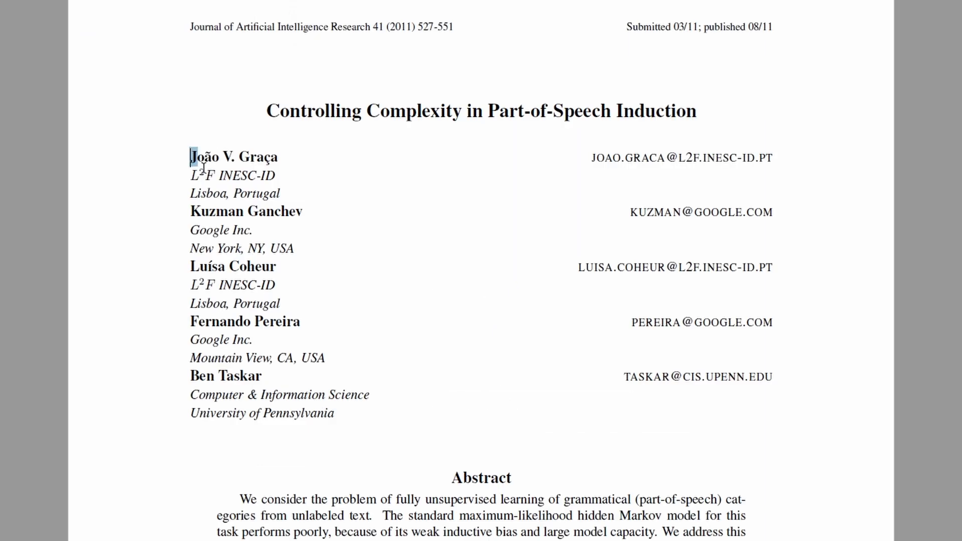
drag(191, 157, 339, 386)
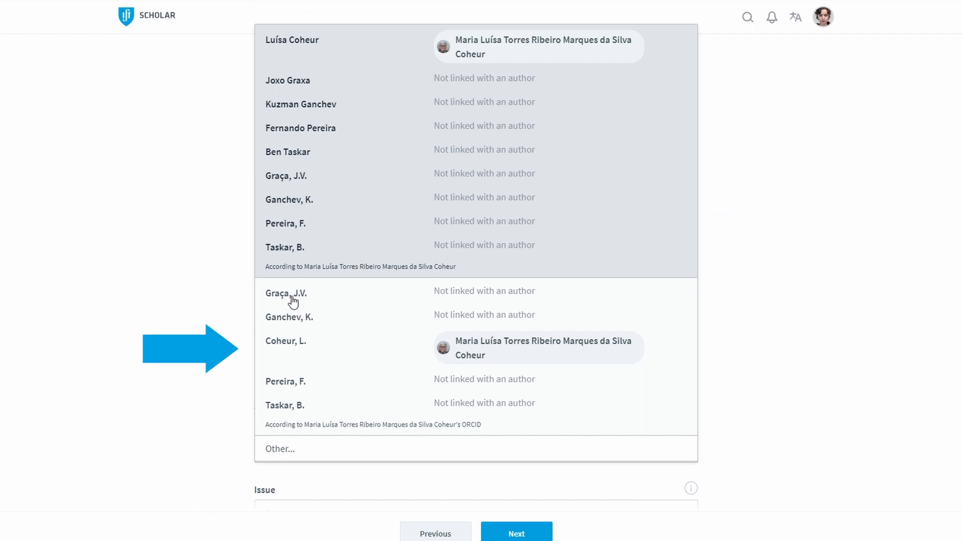
click(294, 301)
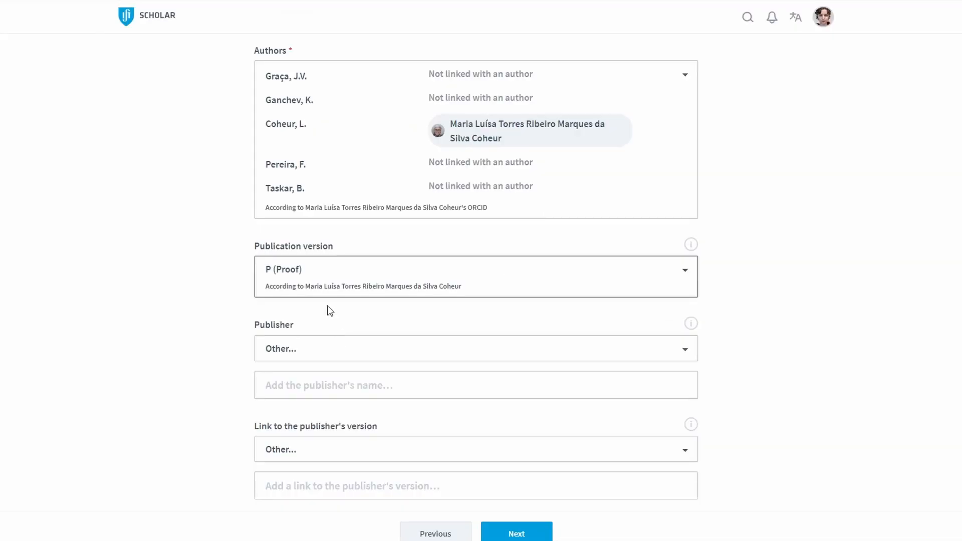
Set the publication version to Other with the state NA (Not Applicable).
click(311, 285)
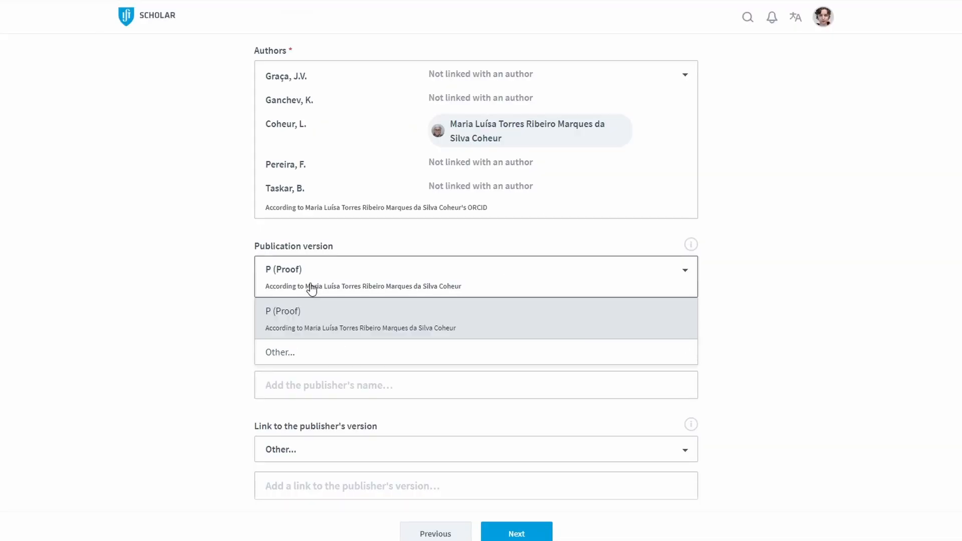
click(298, 354)
click(302, 308)
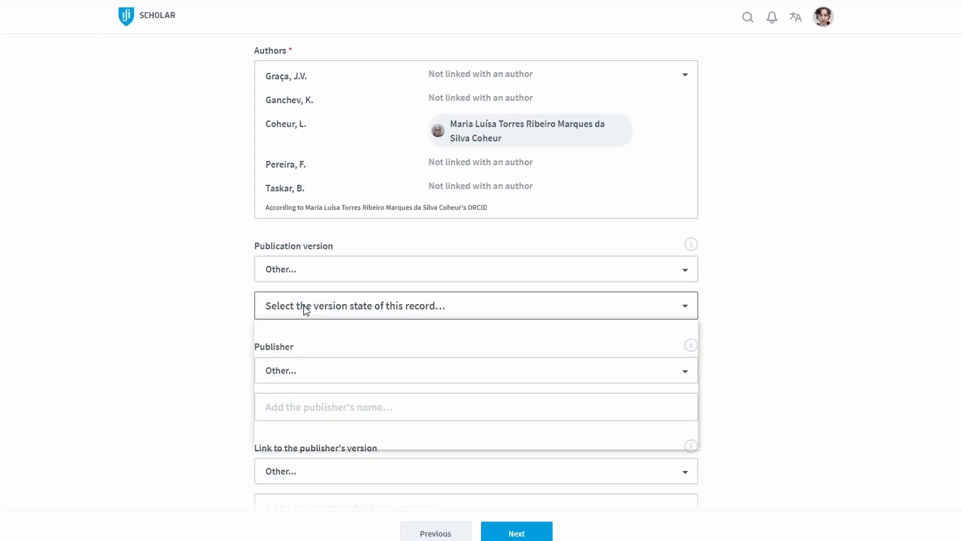
click(291, 441)
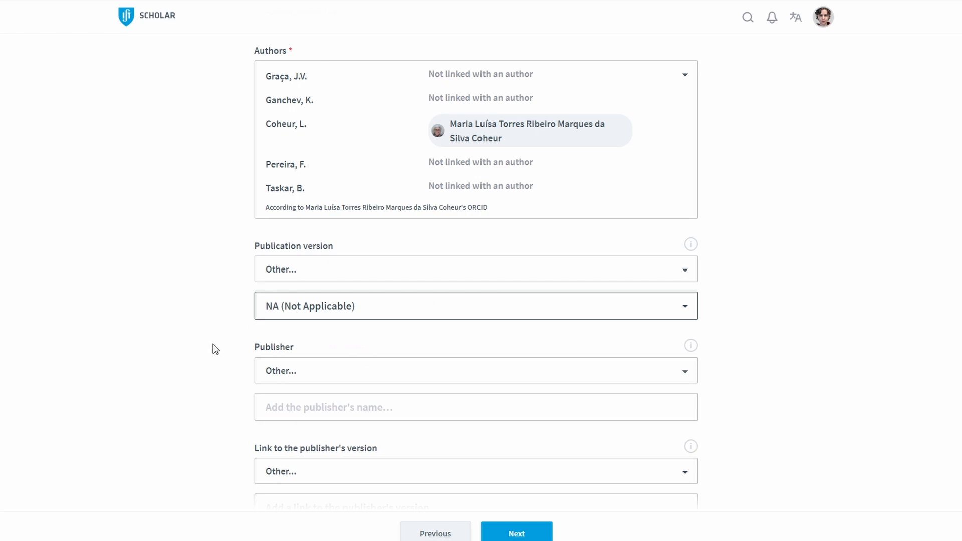
Choose the ORCID version "Journal of Artificial Intelligence Research" as the publication container's title.
scroll(215, 350, down, 4)
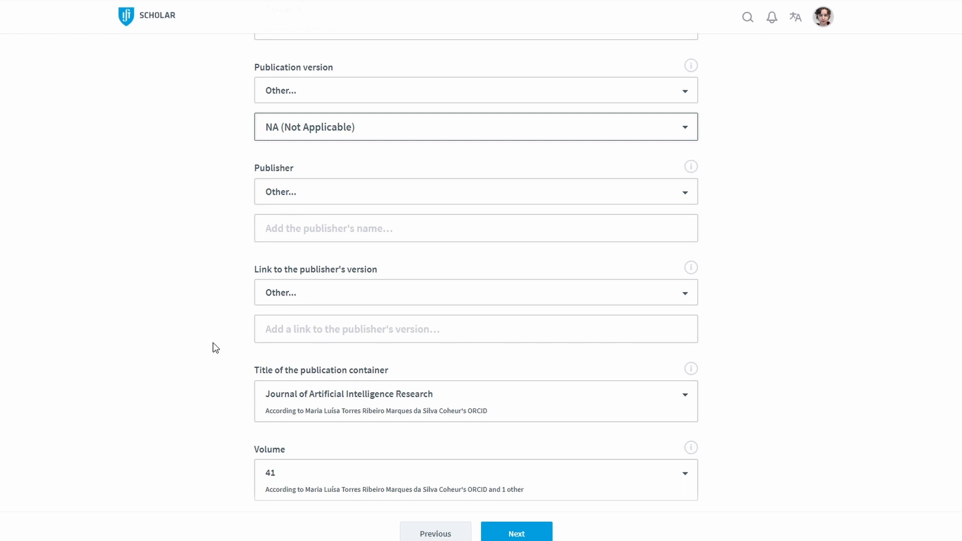
scroll(210, 236, down, 5)
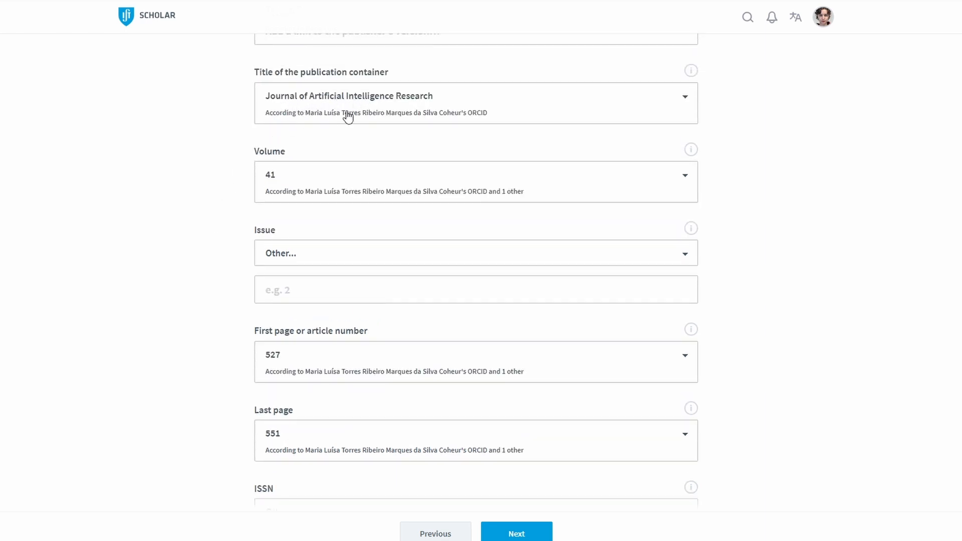
click(299, 104)
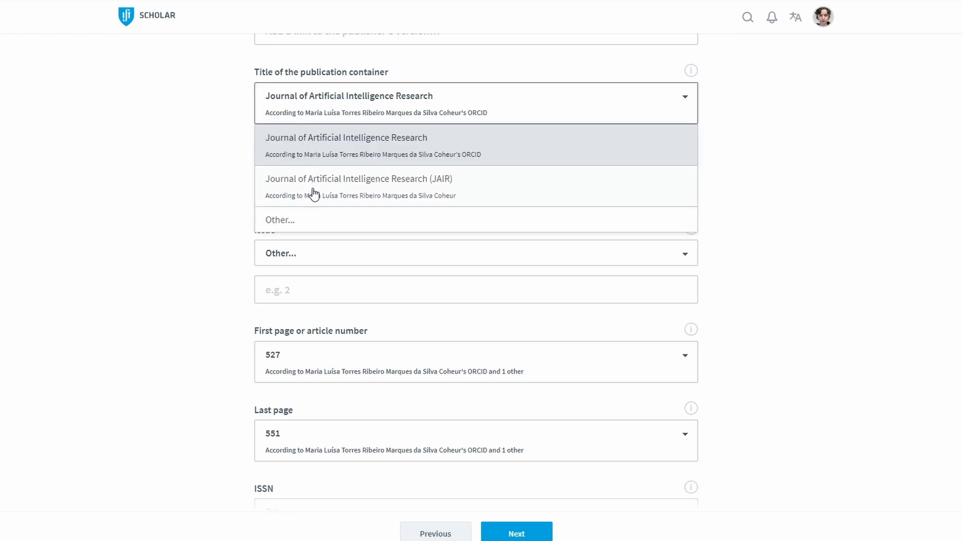
click(325, 152)
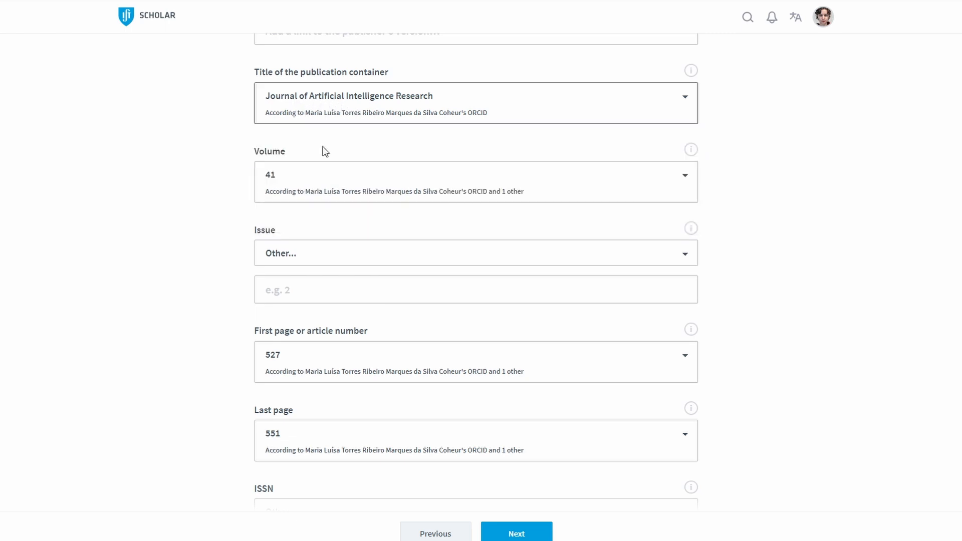
Review the remaining metadata of the merged publication, from volume, issue and page numbers through DOI, field of science, language and rights type.
scroll(216, 178, down, 1)
scroll(215, 178, down, 2)
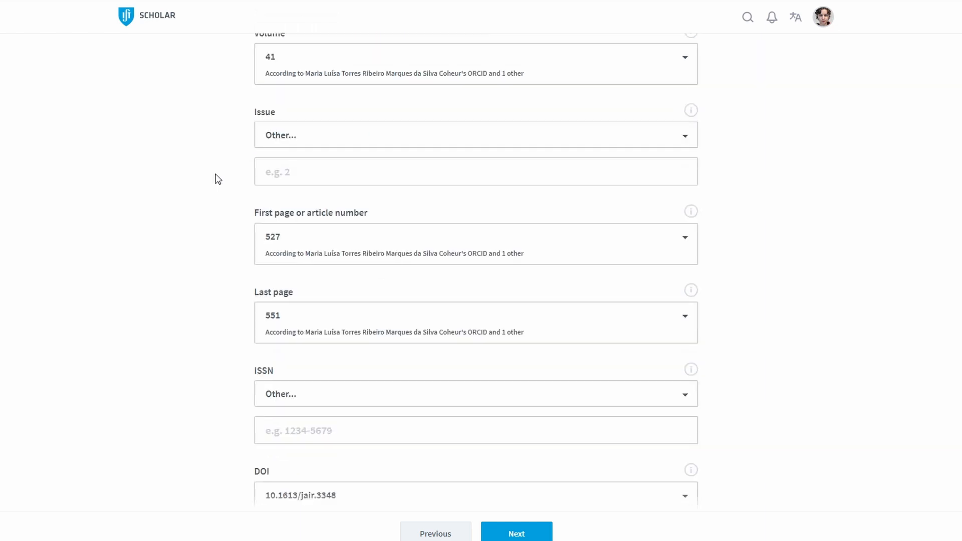
scroll(278, 271, down, 2)
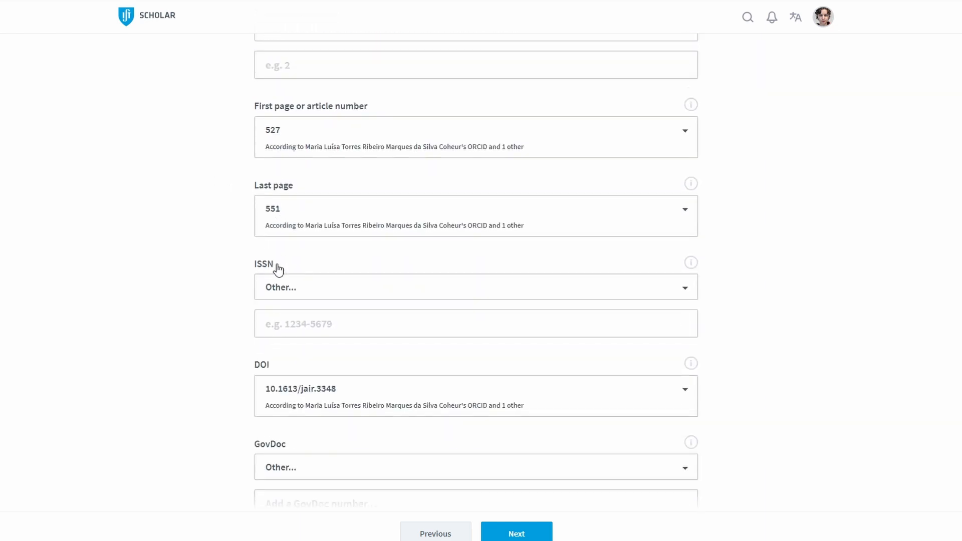
scroll(247, 194, down, 1)
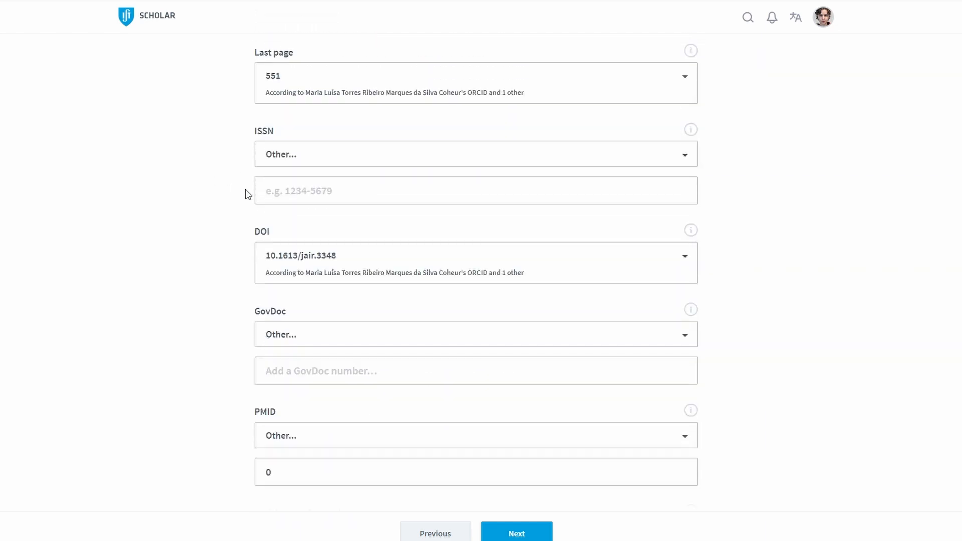
scroll(247, 194, down, 2)
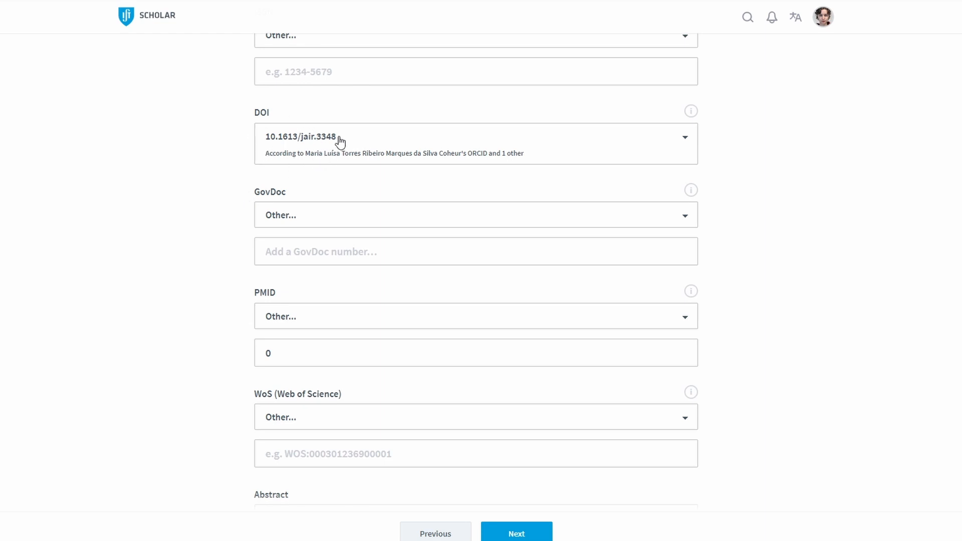
scroll(316, 171, down, 6)
scroll(319, 184, down, 3)
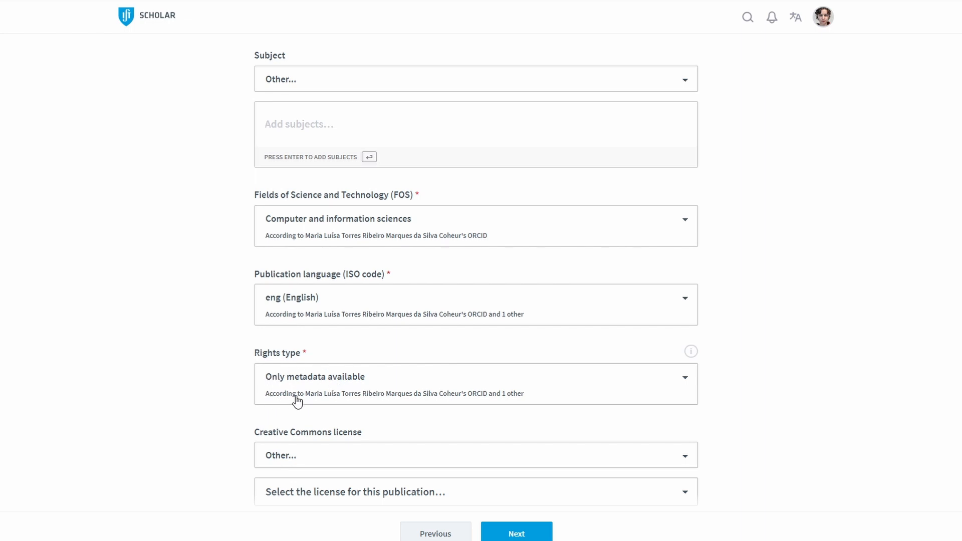
scroll(228, 321, down, 1)
scroll(230, 307, down, 1)
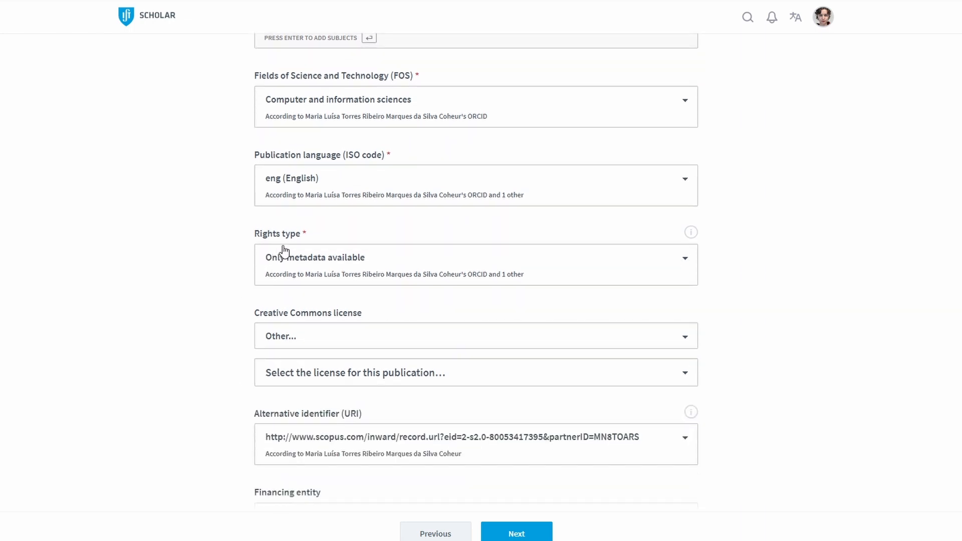
Set the rights type to Other with Open access and proceed to finish the merge.
click(331, 263)
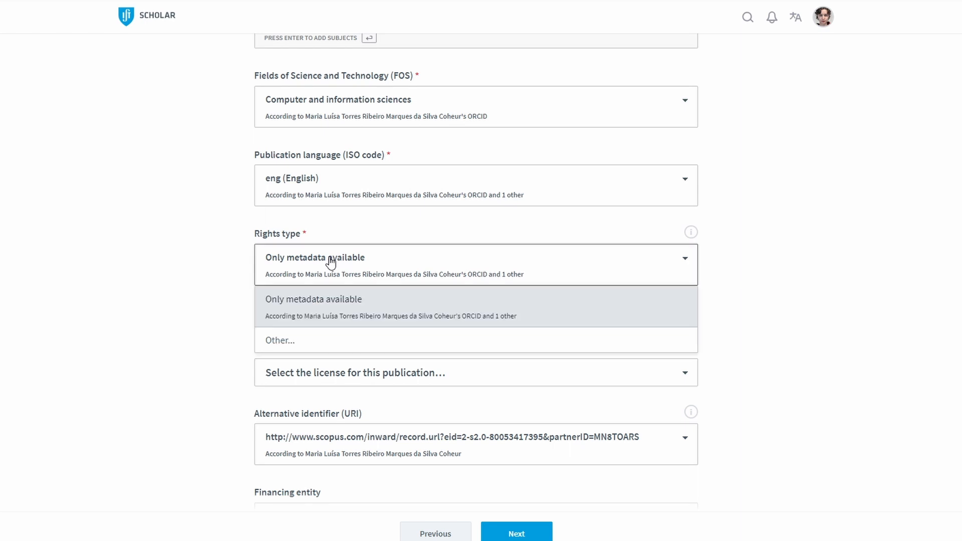
click(288, 342)
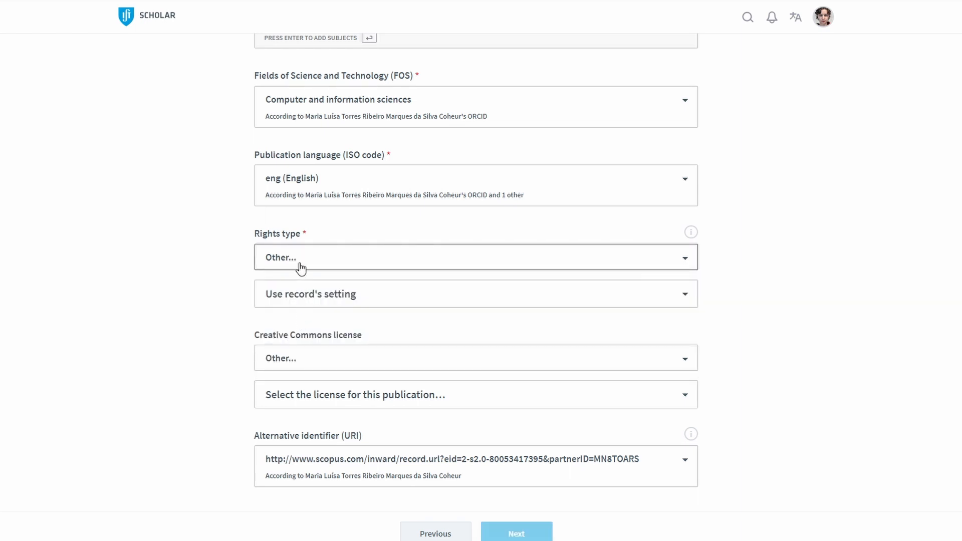
click(303, 298)
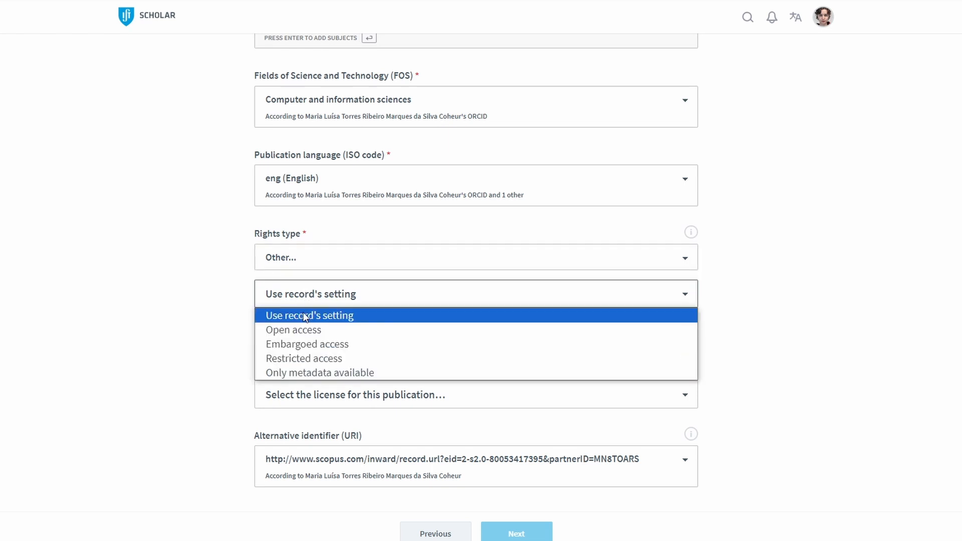
click(302, 330)
scroll(271, 335, down, 4)
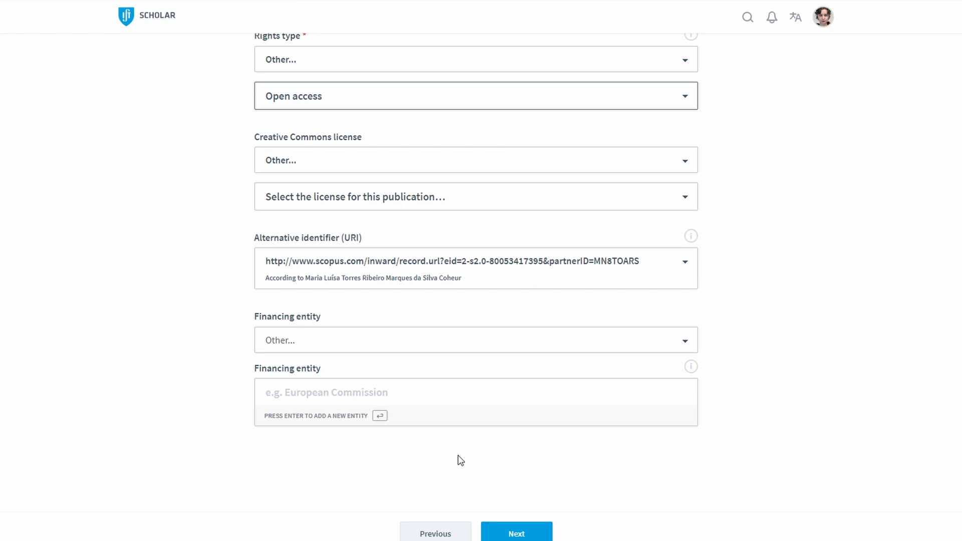
click(489, 532)
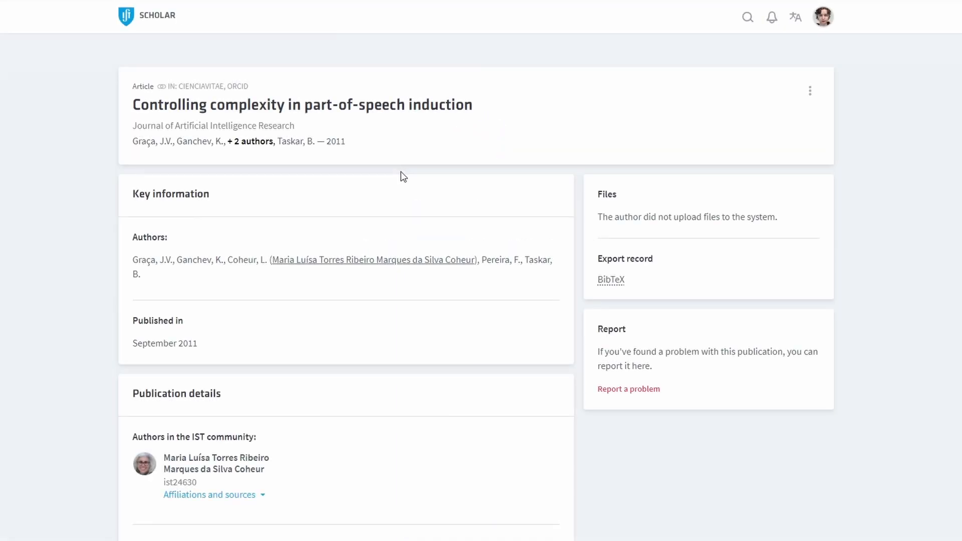
Open the merged publication for editing and attach the article's PDF, Controlling_Complexity_in_Part-of-Speech_Induction.pdf, from the desktop.
scroll(402, 174, down, 3)
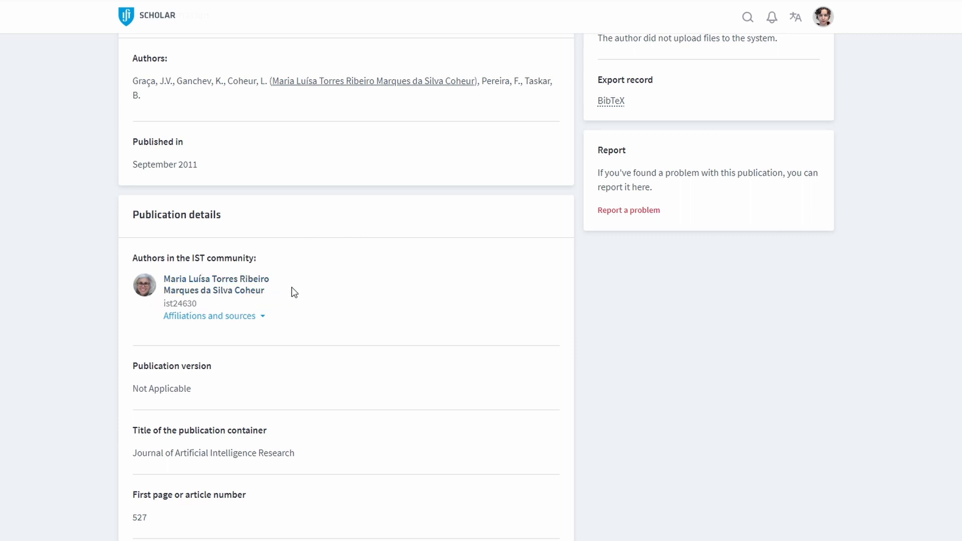
scroll(367, 288, up, 2)
scroll(571, 199, up, 1)
click(810, 91)
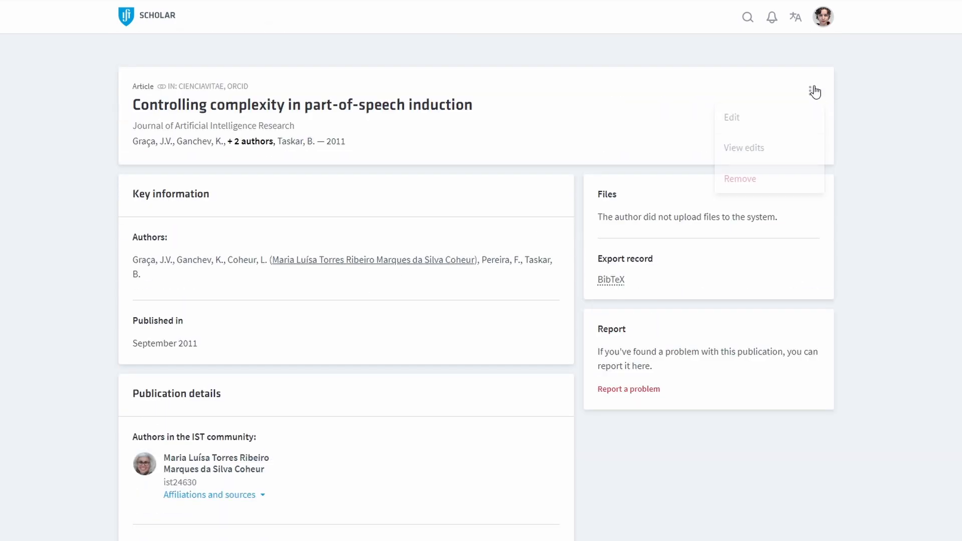
click(769, 119)
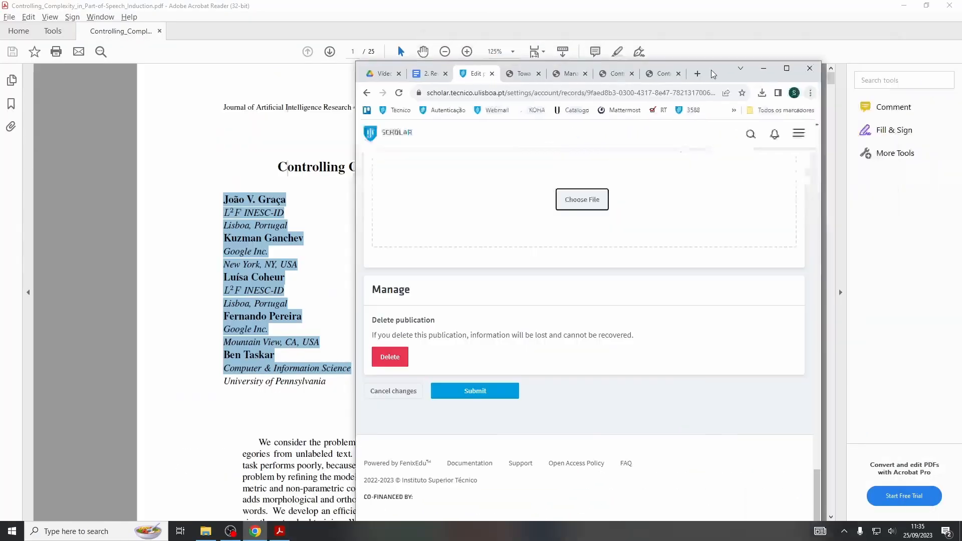
key(super+Left)
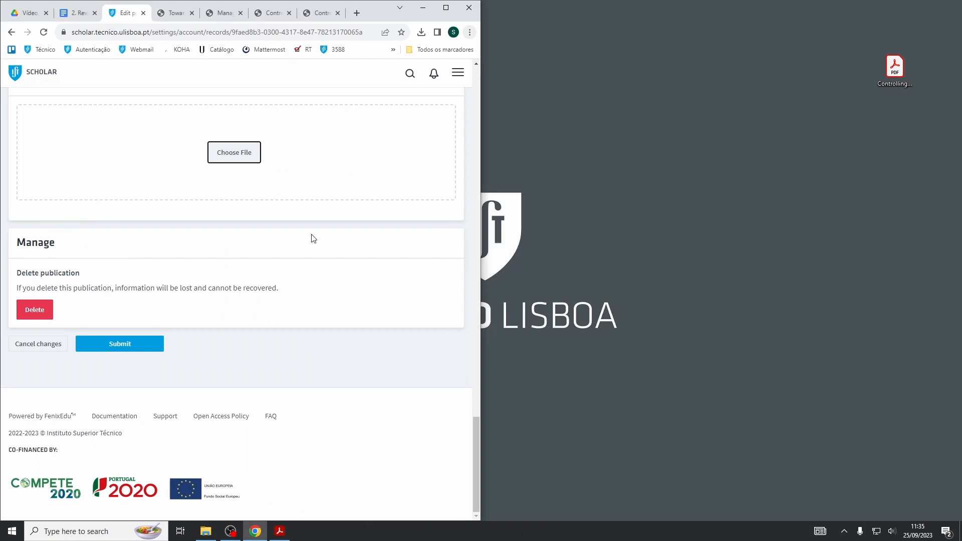
scroll(314, 239, up, 4)
drag(894, 68, 272, 352)
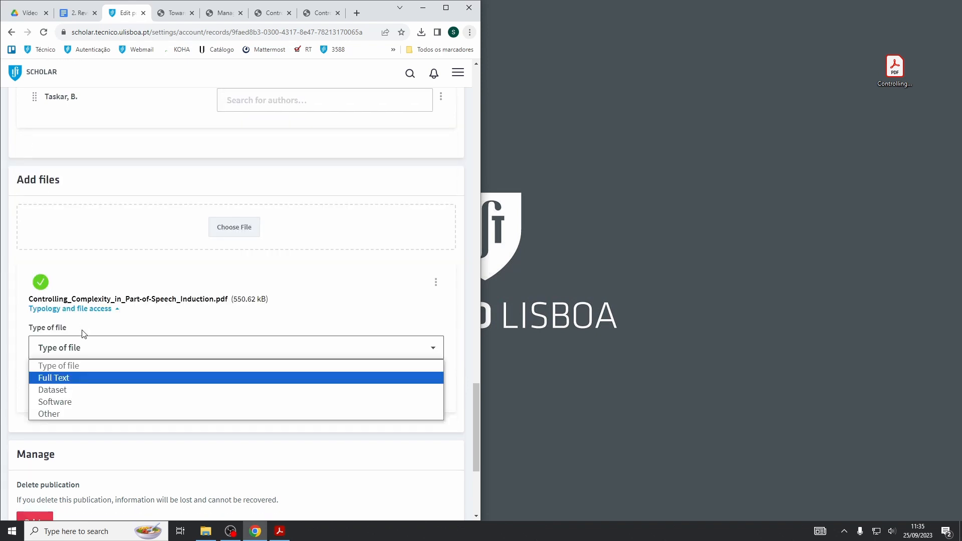
Classify the attached PDF as Full Text with Open access and submit the publication changes.
click(72, 379)
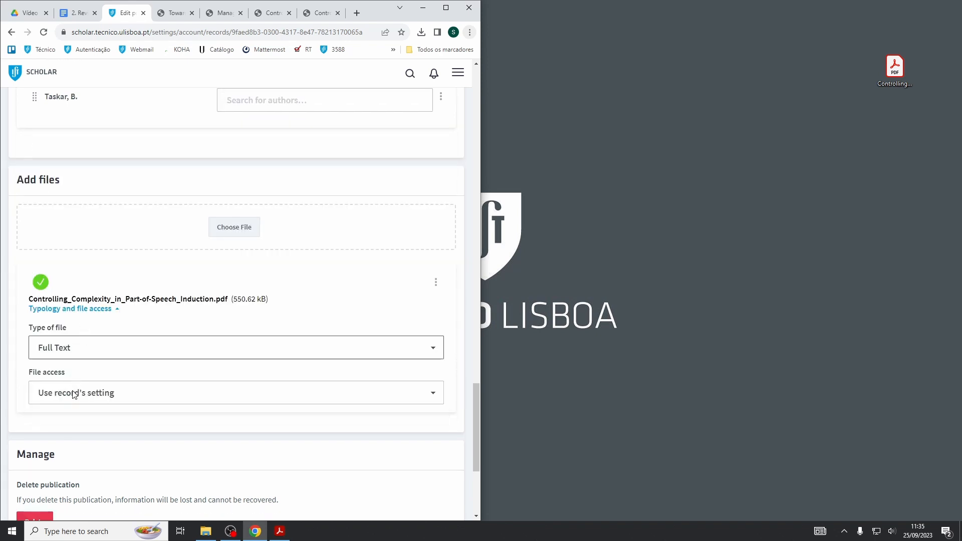
click(75, 394)
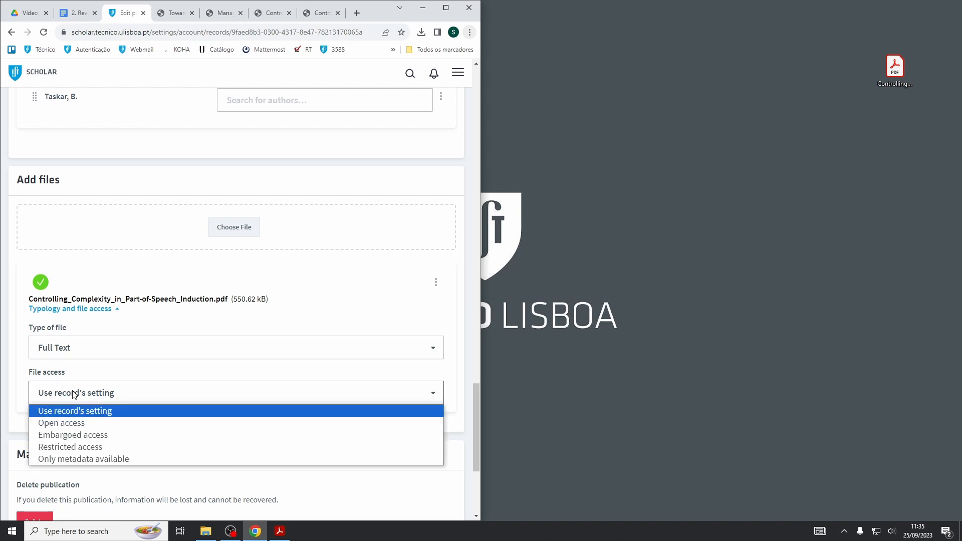
click(74, 423)
scroll(75, 424, down, 3)
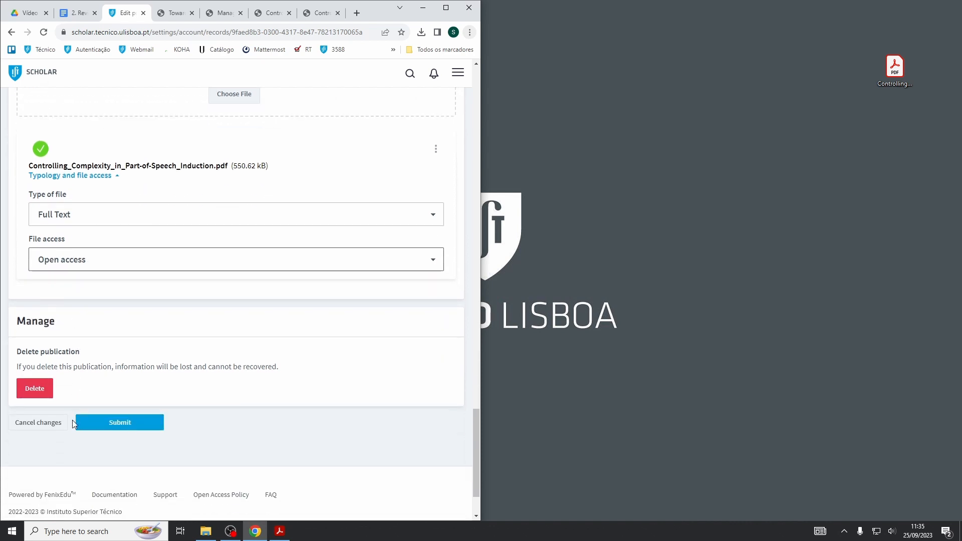
click(118, 407)
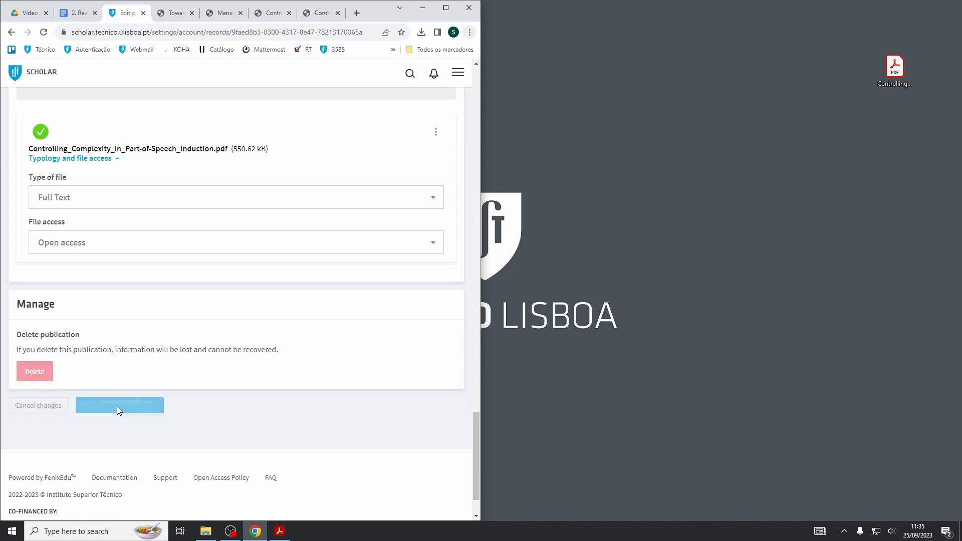
click(36, 104)
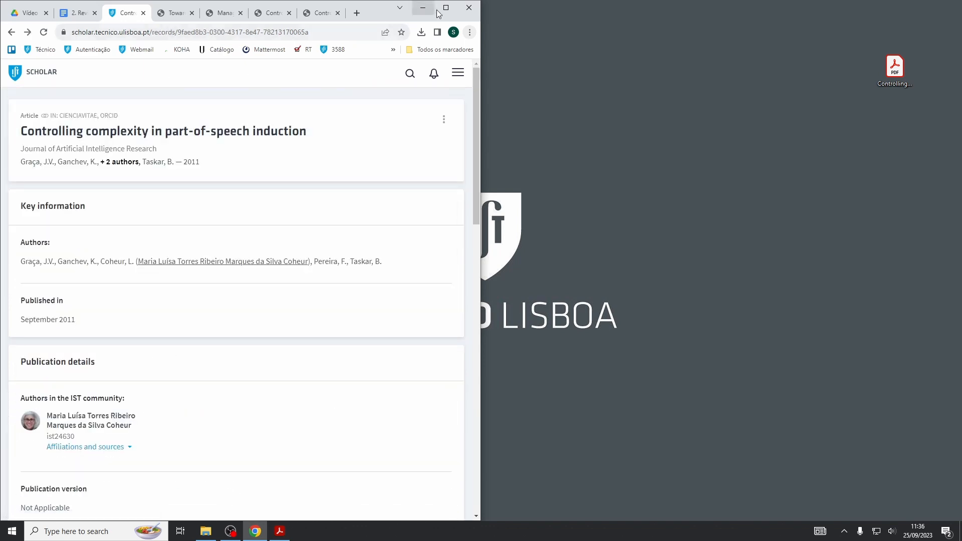
Maximize the browser window and check the merged publication's key information, details and downloadable file.
click(446, 7)
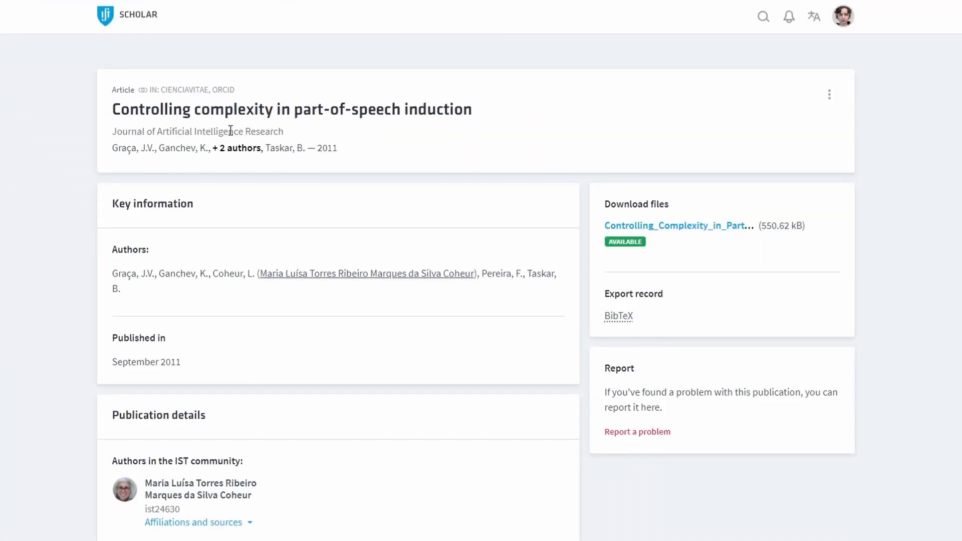
scroll(62, 171, down, 3)
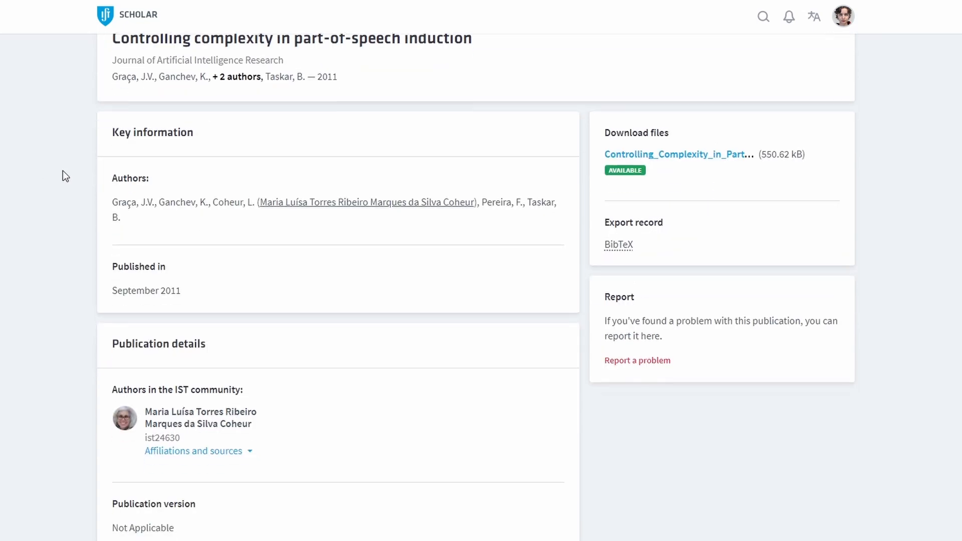
scroll(62, 171, up, 3)
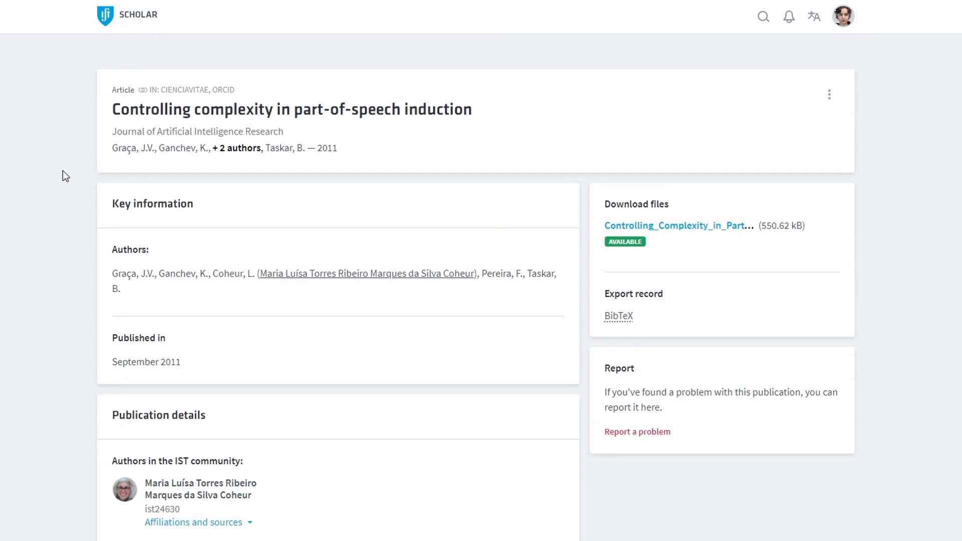
scroll(62, 171, down, 3)
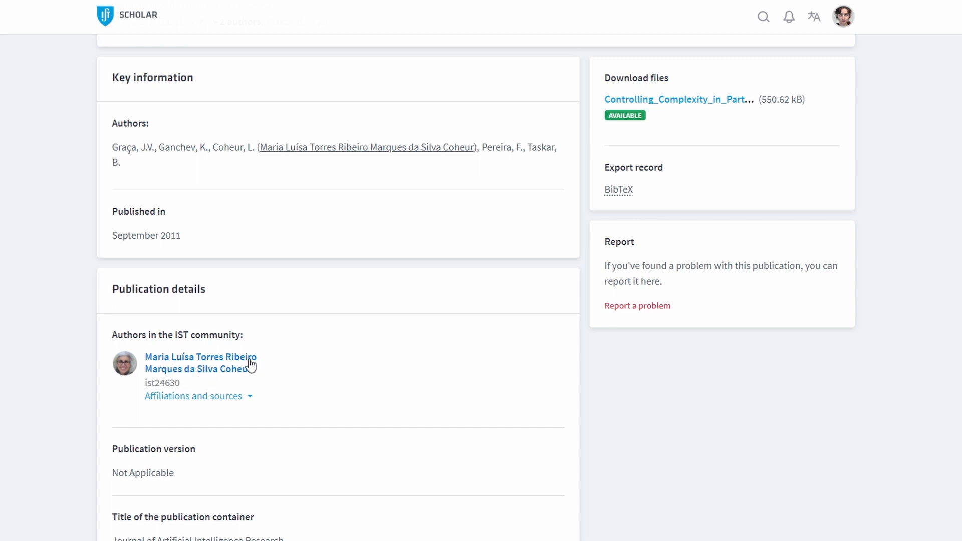
scroll(285, 356, up, 3)
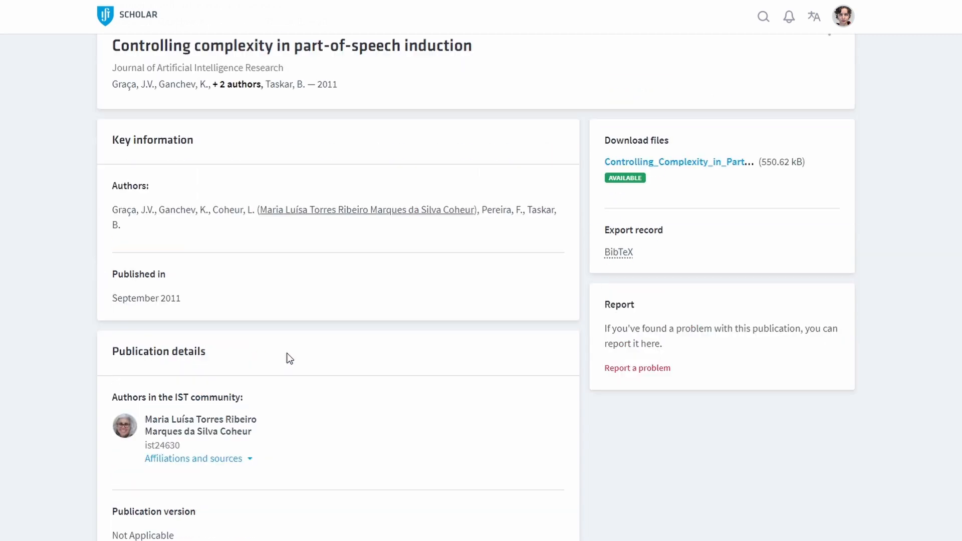